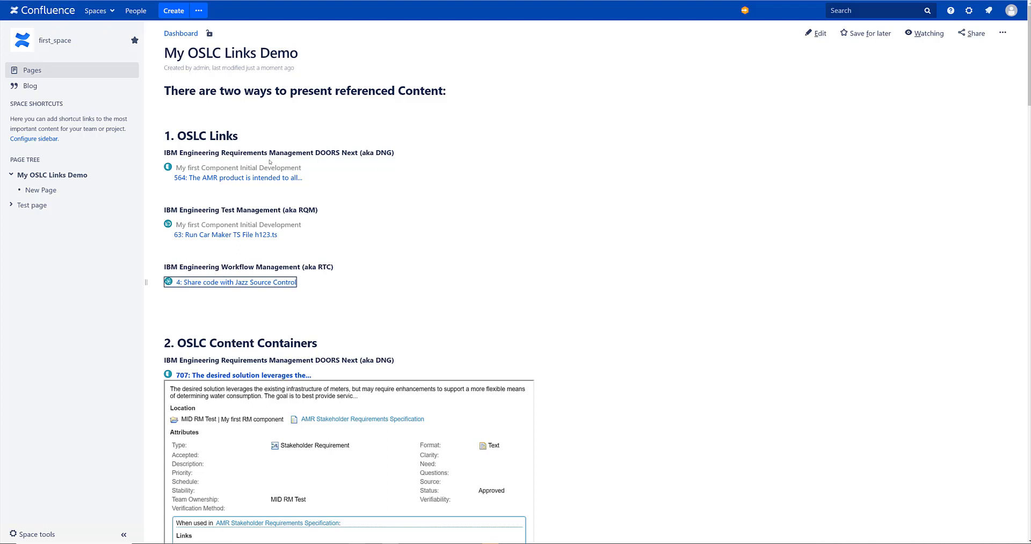
# Step: Examine the page's OSLC links and the OSLC content containers from DOORS Next through the Matlab Simulink model
pyautogui.moveTo(269, 170)
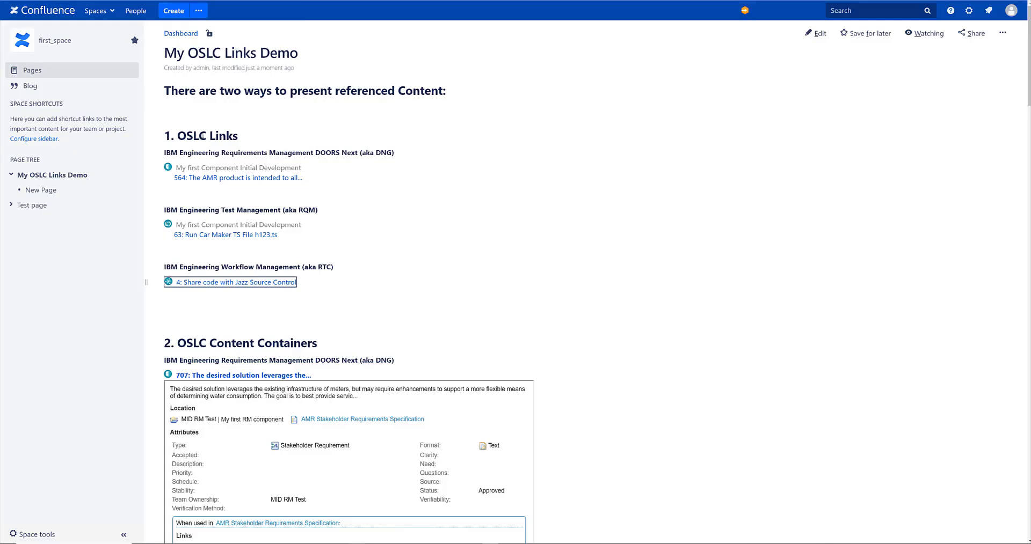
pyautogui.moveTo(208, 180)
pyautogui.moveTo(236, 235)
pyautogui.moveTo(281, 283)
pyautogui.scroll(-3, 293, 297)
pyautogui.scroll(3, 292, 296)
pyautogui.scroll(-3, 640, 219)
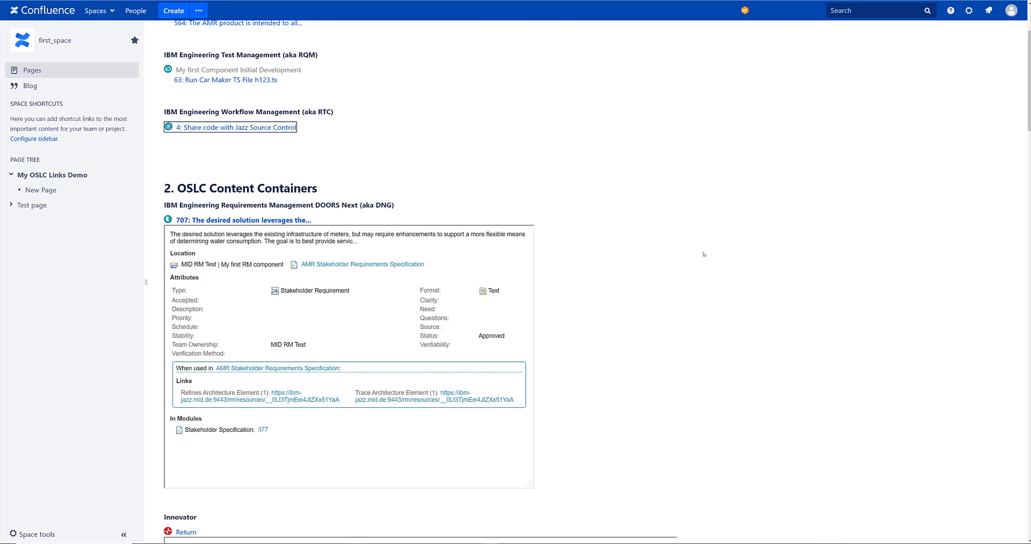
pyautogui.scroll(-3, 703, 253)
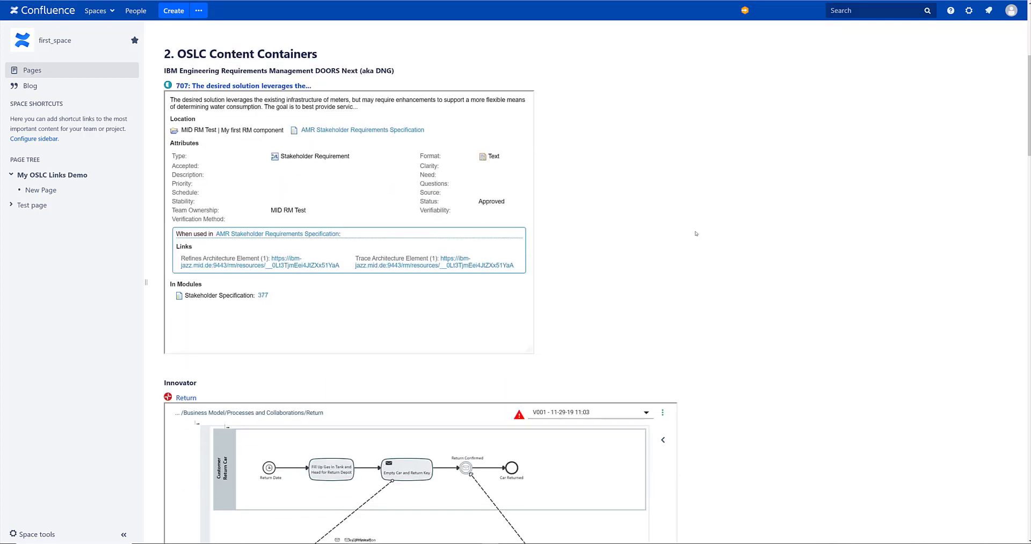
pyautogui.scroll(-5, 739, 257)
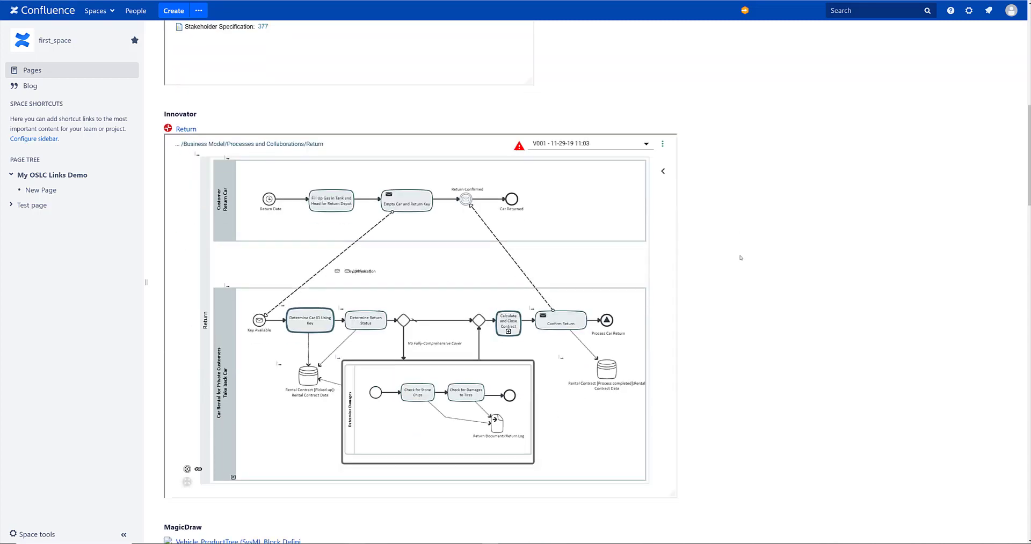
pyautogui.scroll(-10, 740, 258)
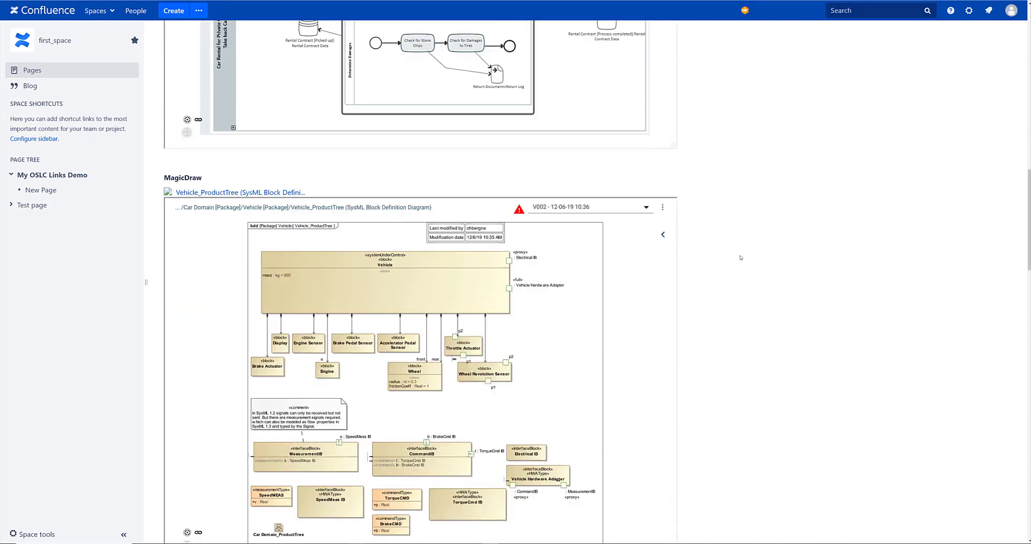
pyautogui.scroll(-8, 739, 258)
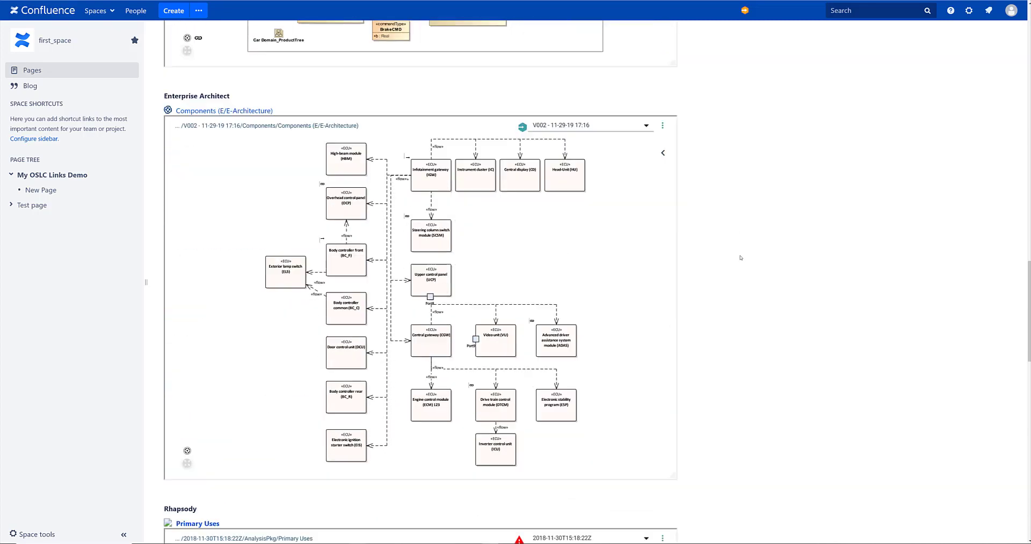
pyautogui.scroll(-12, 740, 258)
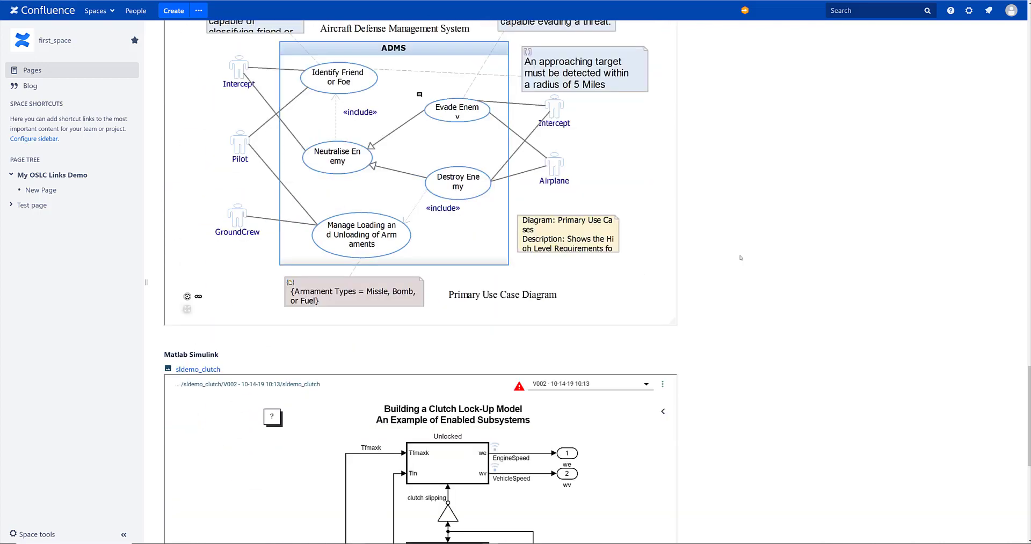
pyautogui.scroll(-3, 740, 258)
pyautogui.scroll(20, 740, 258)
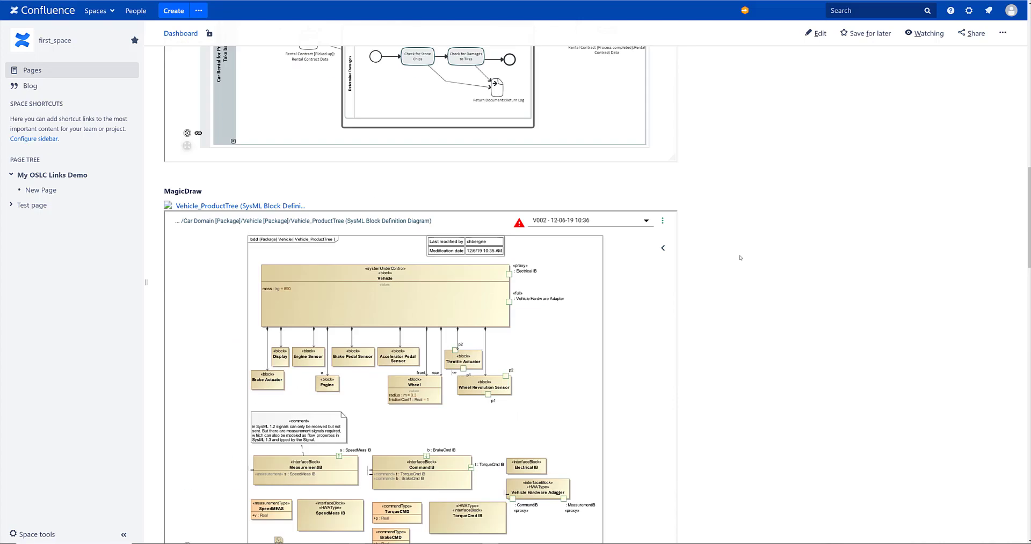
# Step: Examine the embedded Innovator diagram Return, zoom it out, and show its properties in an enlarged details view
pyautogui.scroll(4, 740, 258)
pyautogui.scroll(3, 740, 258)
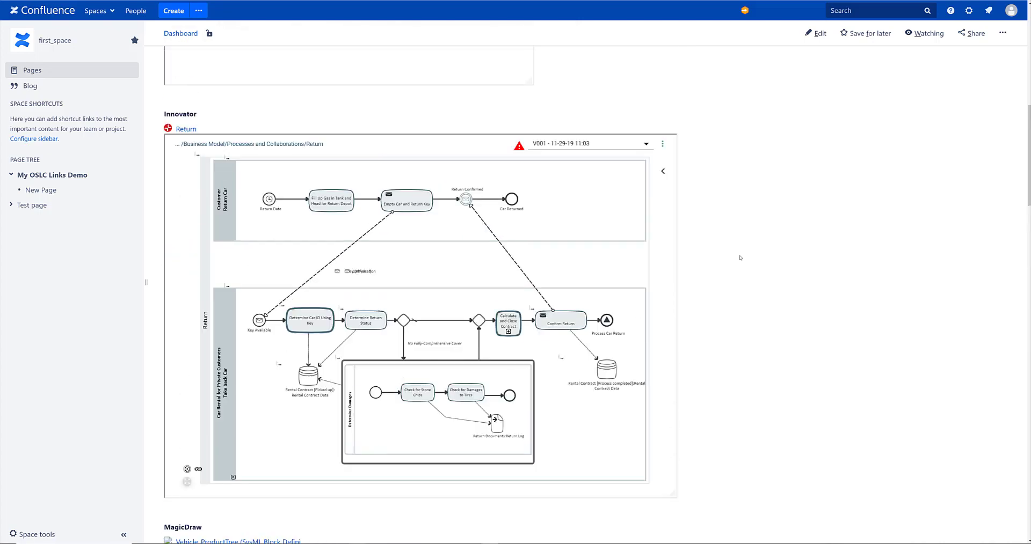
pyautogui.scroll(2, 740, 258)
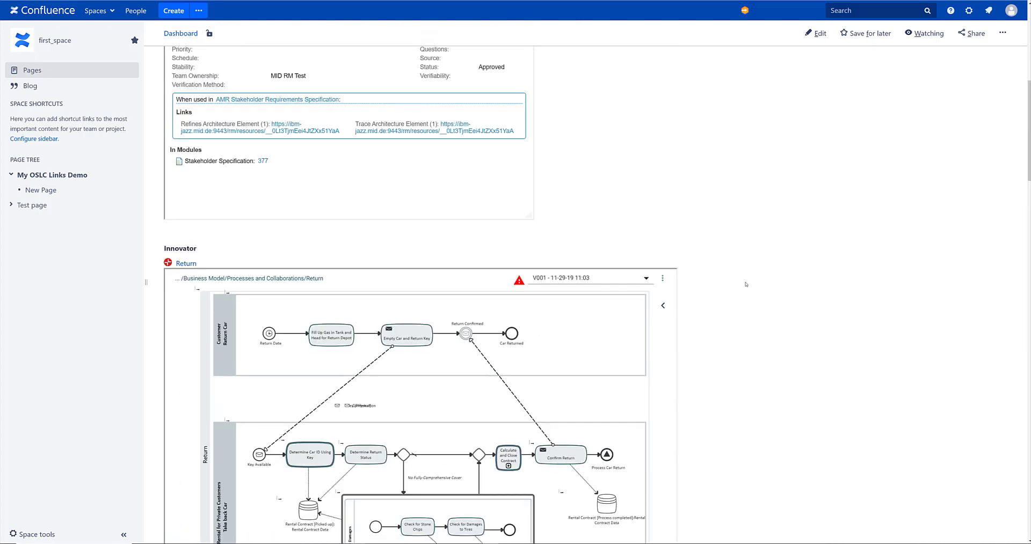
pyautogui.scroll(-4, 740, 258)
pyautogui.scroll(2, 430, 250)
pyautogui.scroll(-4, 431, 251)
pyautogui.scroll(2, 430, 250)
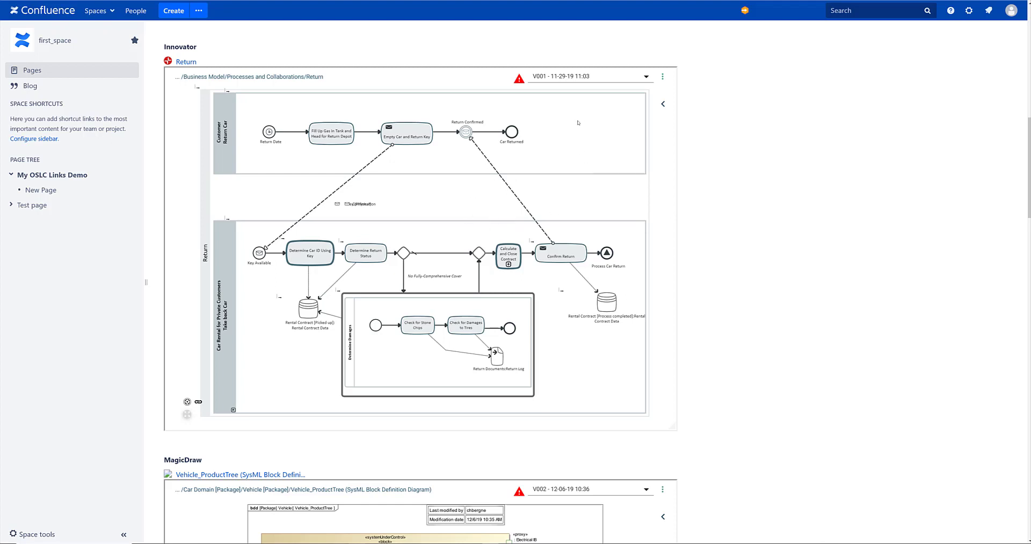
pyautogui.scroll(-3, 579, 123)
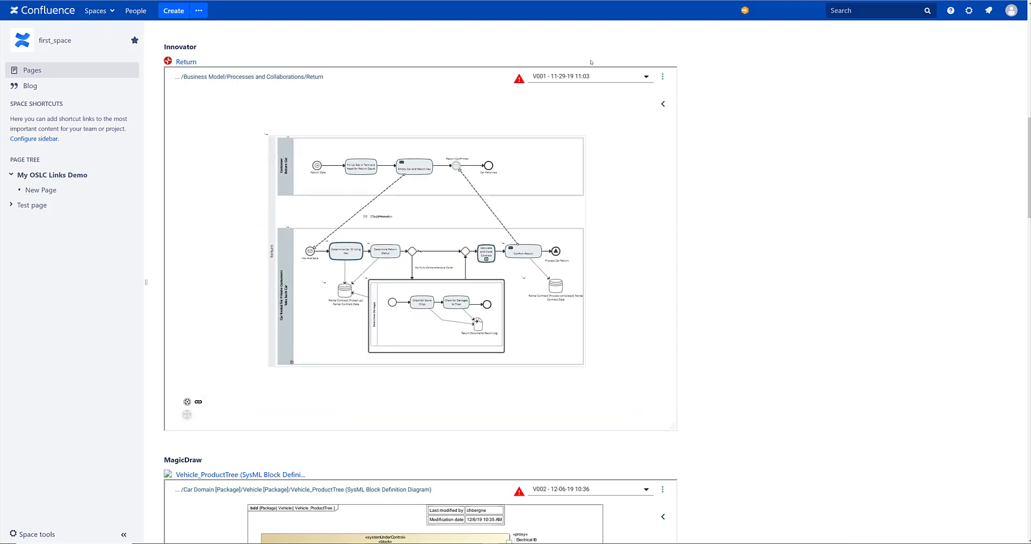
pyautogui.click(663, 105)
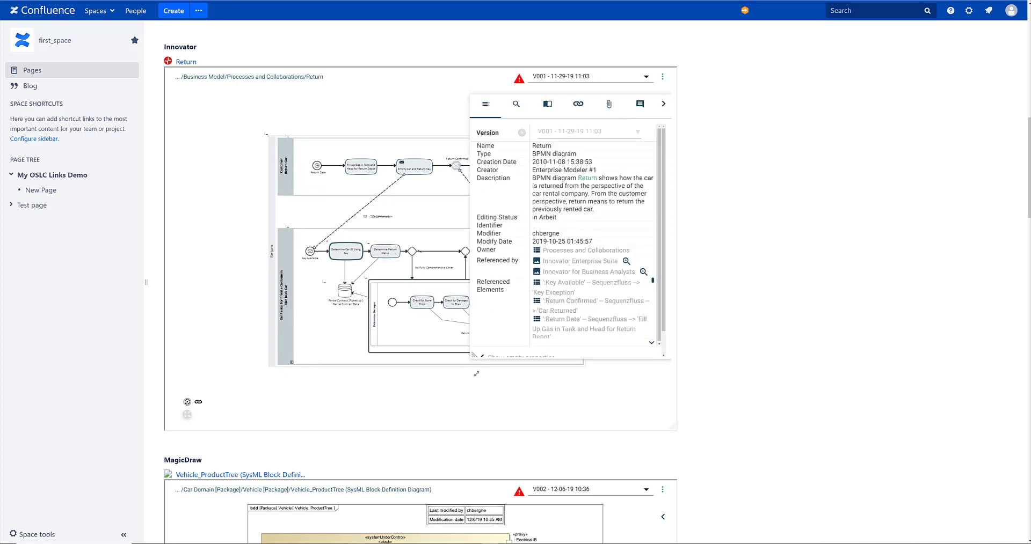
pyautogui.moveTo(476, 375); pyautogui.dragTo(475, 417)
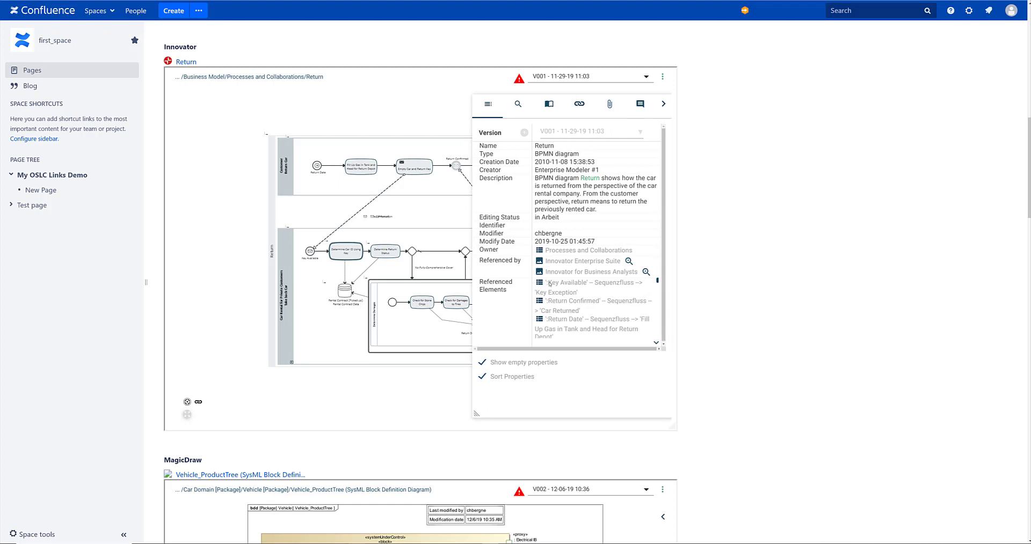
# Step: Add the comment "My comment 23:00" to the embedded Return diagram
pyautogui.click(640, 103)
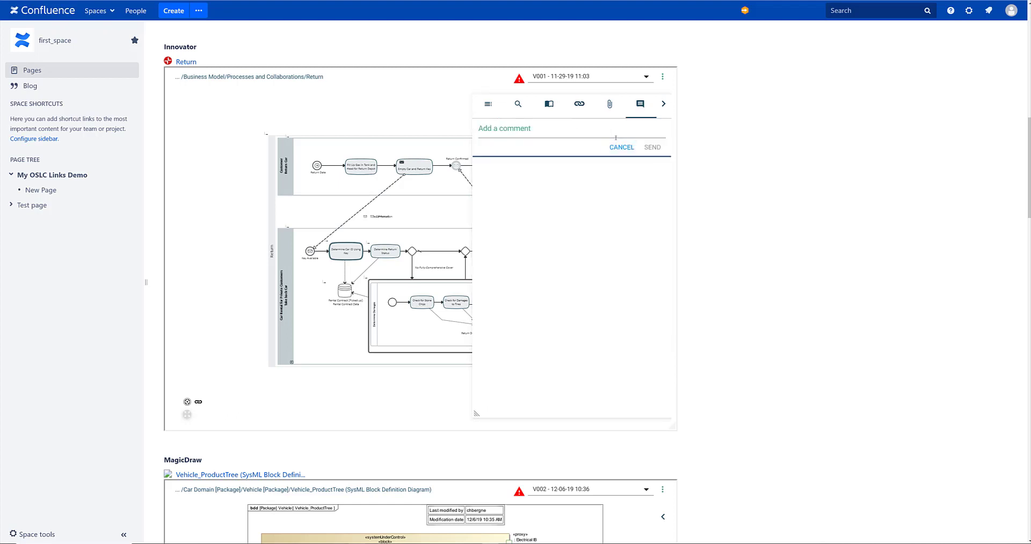
pyautogui.click(517, 130)
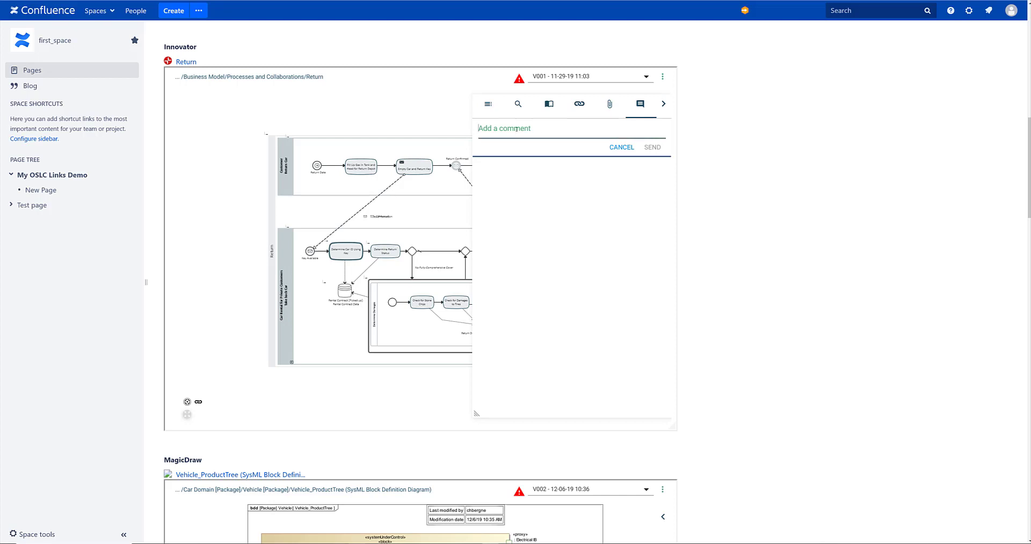
pyautogui.write('My comment 23:000')
pyautogui.press('BackSpace')
pyautogui.click(652, 147)
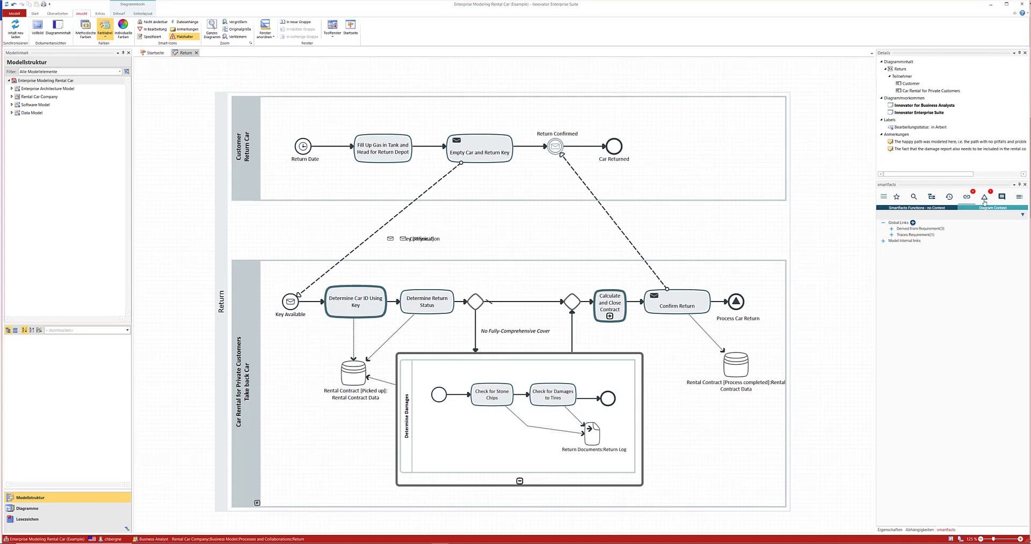
# Step: In Innovator Enterprise Suite, reply "My reply 23:01" to the comment "My comment 23:00" on the Return diagram
pyautogui.click(1002, 197)
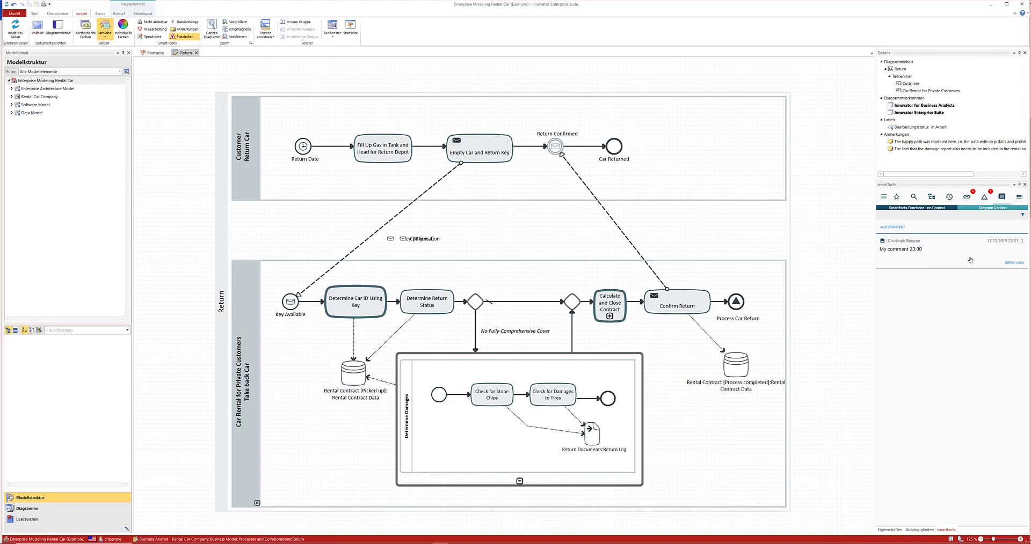
pyautogui.click(1010, 265)
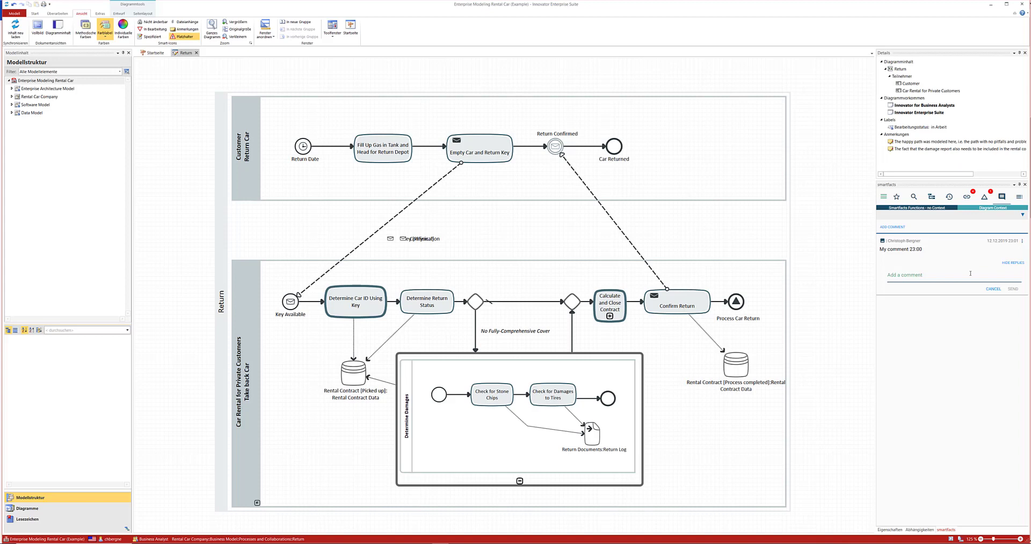
pyautogui.write('My reply 23:01')
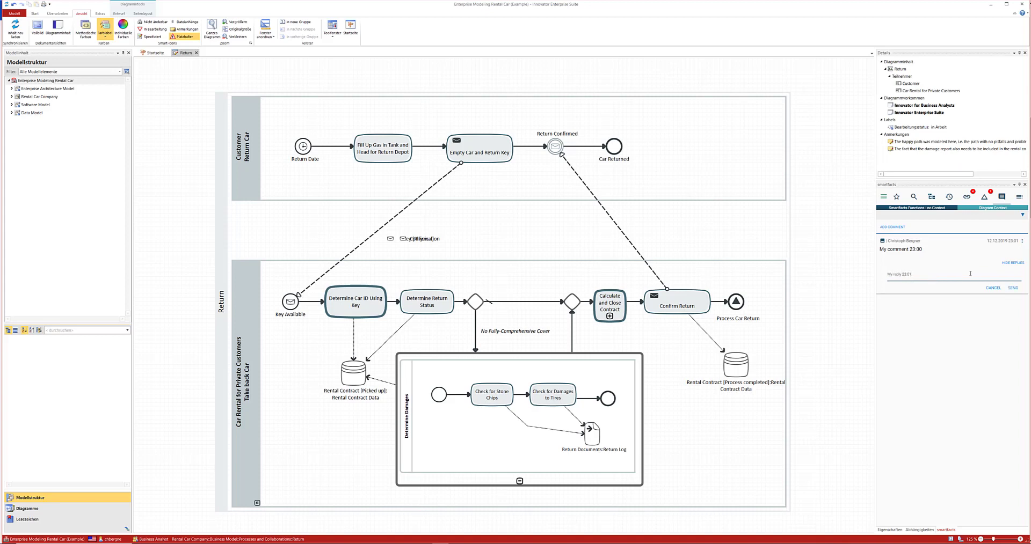
pyautogui.click(1013, 288)
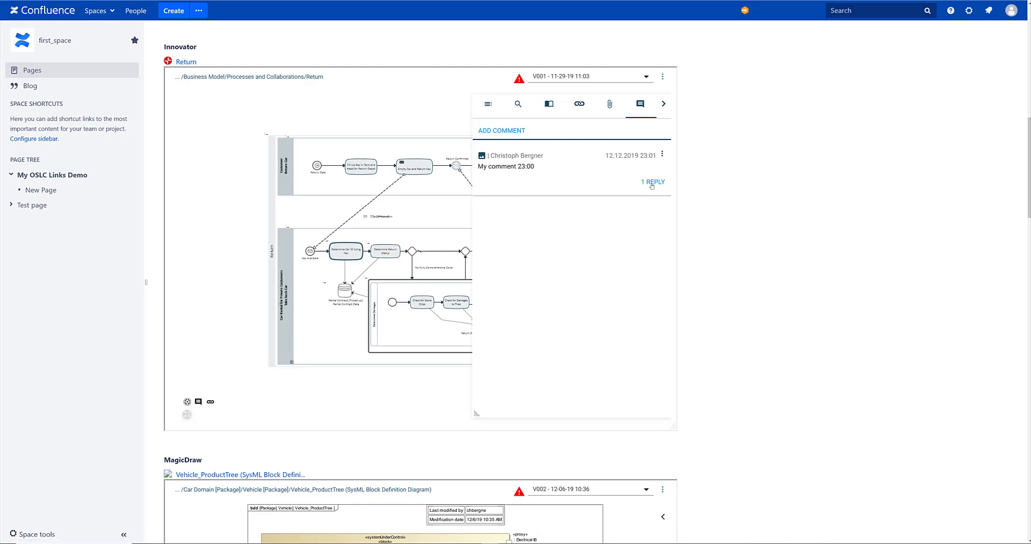
# Step: Back in Confluence, show the reply to the Return diagram's comment and collapse the diagram's details
pyautogui.click(652, 183)
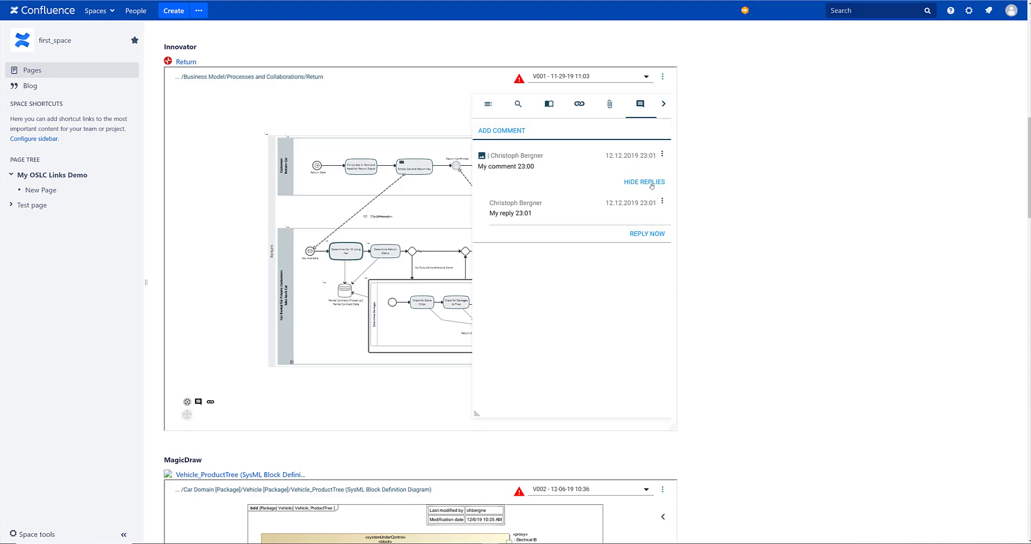
pyautogui.click(664, 104)
# Step: Compare the embedded MagicDraw diagram Vehicle_ProductTree with its older version V001 - 12-06-19 10:31
pyautogui.scroll(-8, 744, 196)
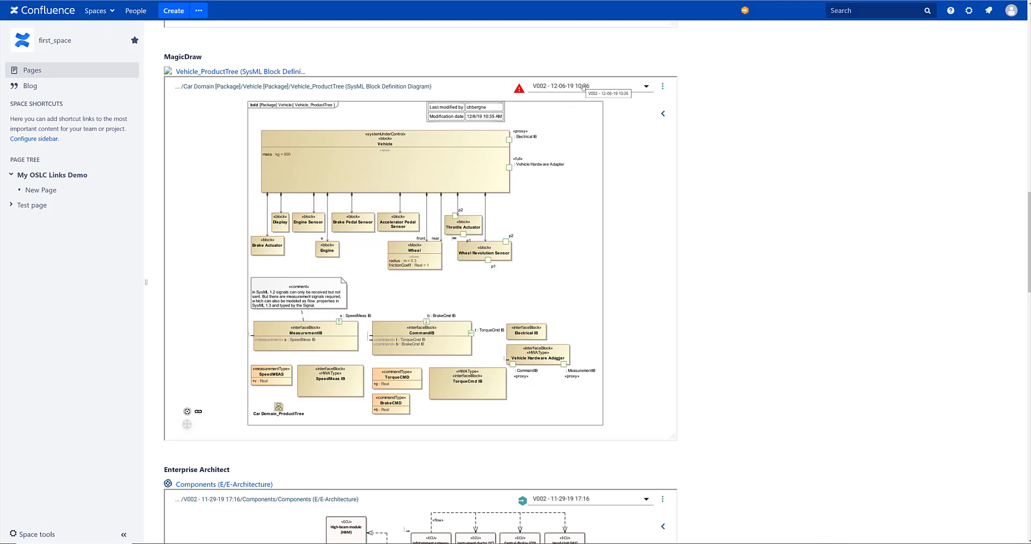
pyautogui.click(581, 87)
pyautogui.click(565, 118)
pyautogui.click(563, 93)
pyautogui.click(663, 113)
pyautogui.click(547, 114)
pyautogui.click(552, 143)
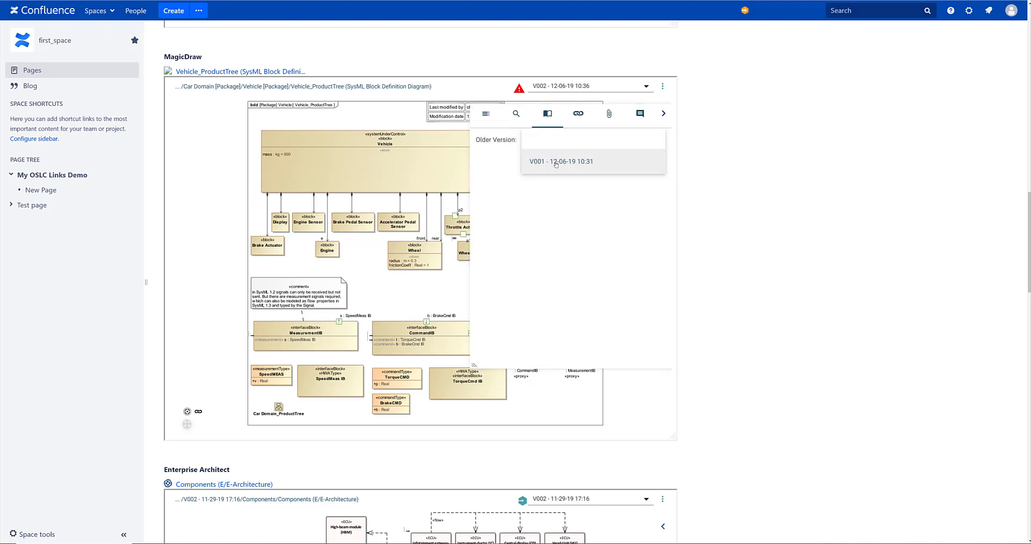
pyautogui.click(556, 163)
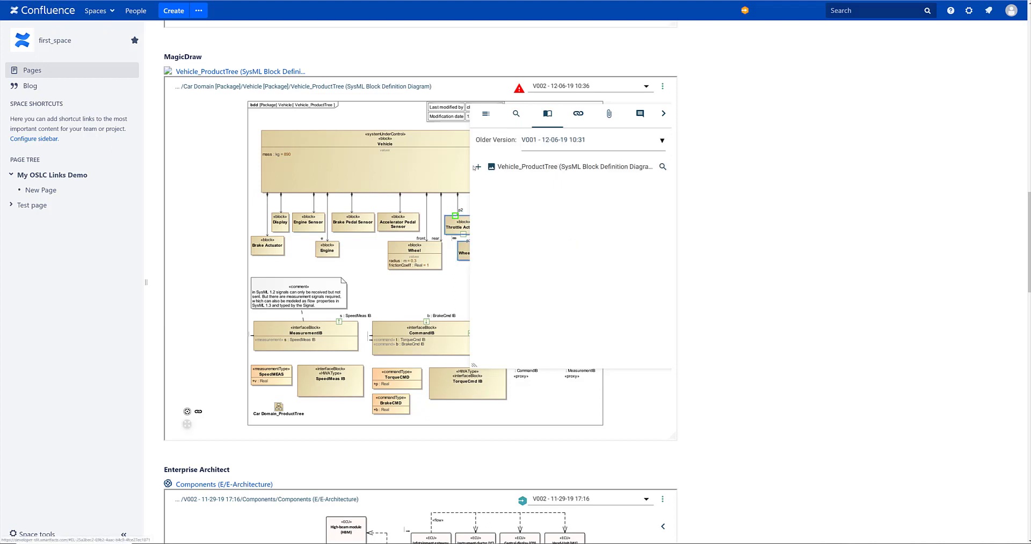
# Step: Expand the added and changed elements of Vehicle_ProductTree and inspect the highlighted Throttle Actuator and Wheel Revolution Sensor blocks up close
pyautogui.click(478, 166)
pyautogui.click(487, 177)
pyautogui.click(488, 212)
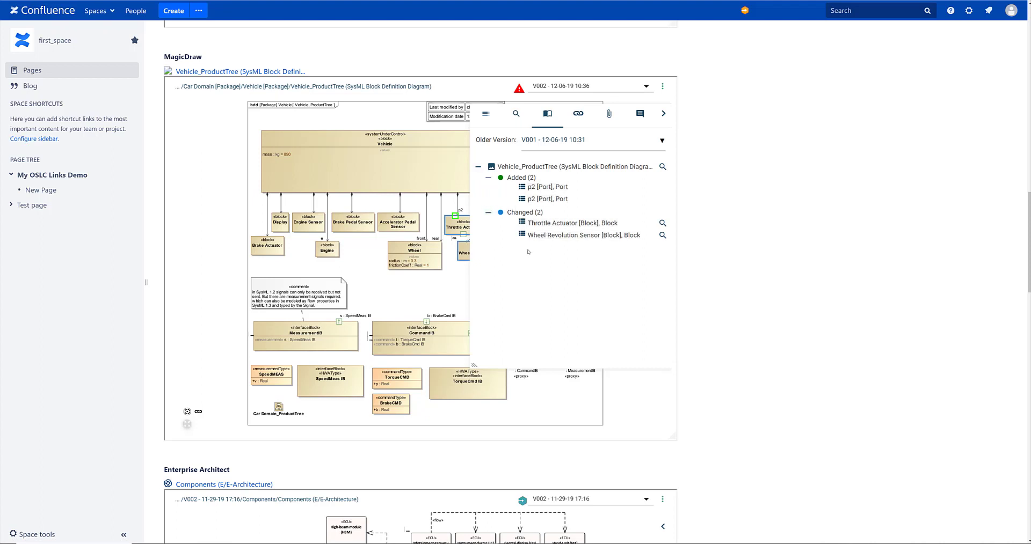
pyautogui.moveTo(319, 300); pyautogui.dragTo(328, 322)
pyautogui.scroll(3, 337, 261)
pyautogui.scroll(1, 338, 263)
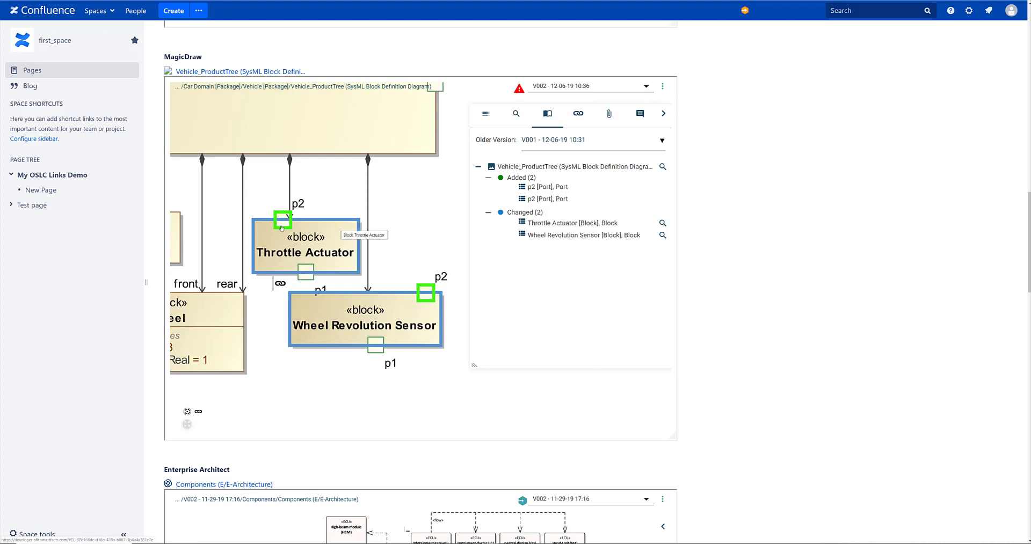
pyautogui.scroll(-5, 300, 227)
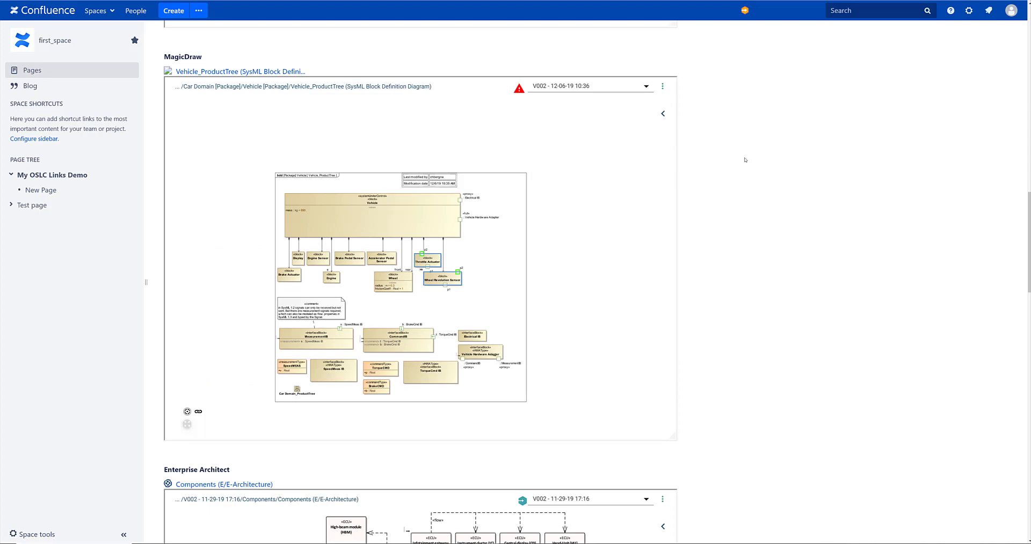
# Step: Open the My OSLC Links Demo page for editing
pyautogui.scroll(7, 745, 160)
pyautogui.scroll(8, 735, 157)
pyautogui.scroll(-1, 734, 157)
pyautogui.scroll(4, 734, 75)
pyautogui.click(819, 32)
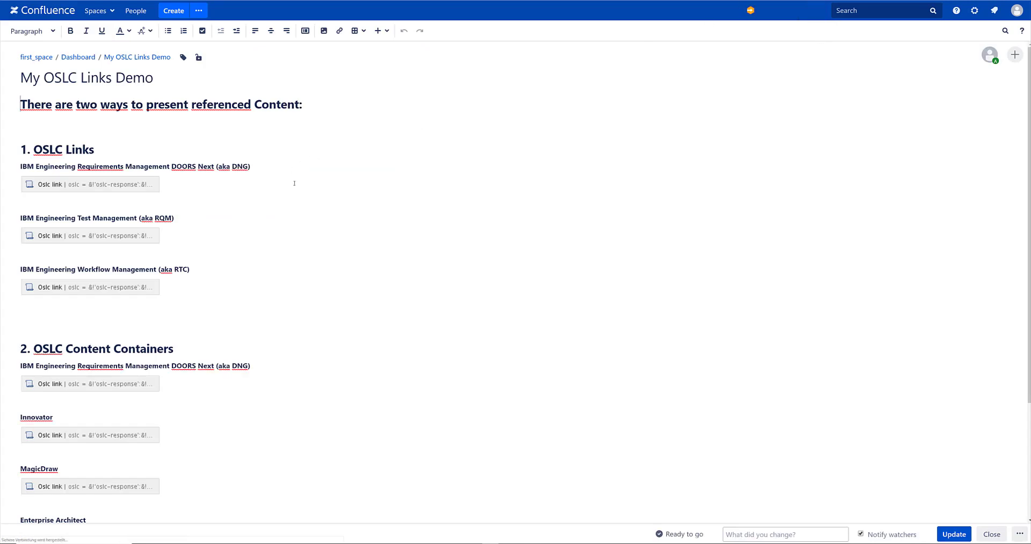
# Step: Insert an Oslc link macro on a new line below the existing one under the Innovator heading
pyautogui.click(190, 414)
pyautogui.press('Return')
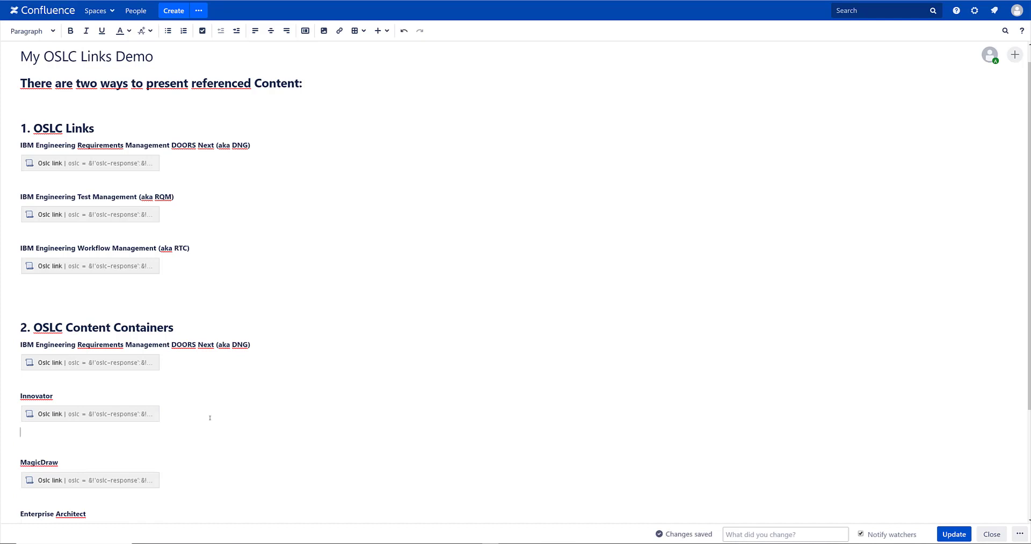
pyautogui.write('{oslc')
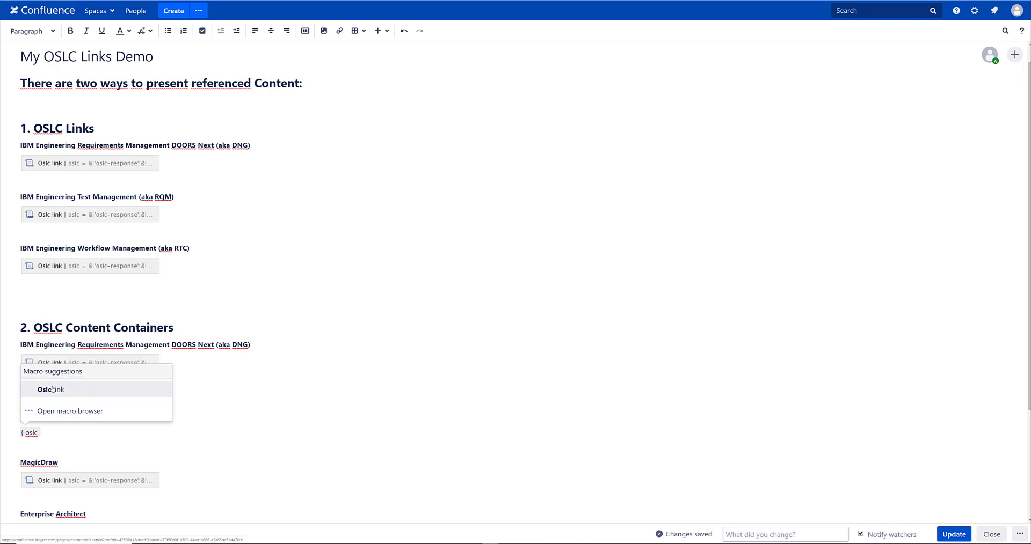
pyautogui.click(55, 390)
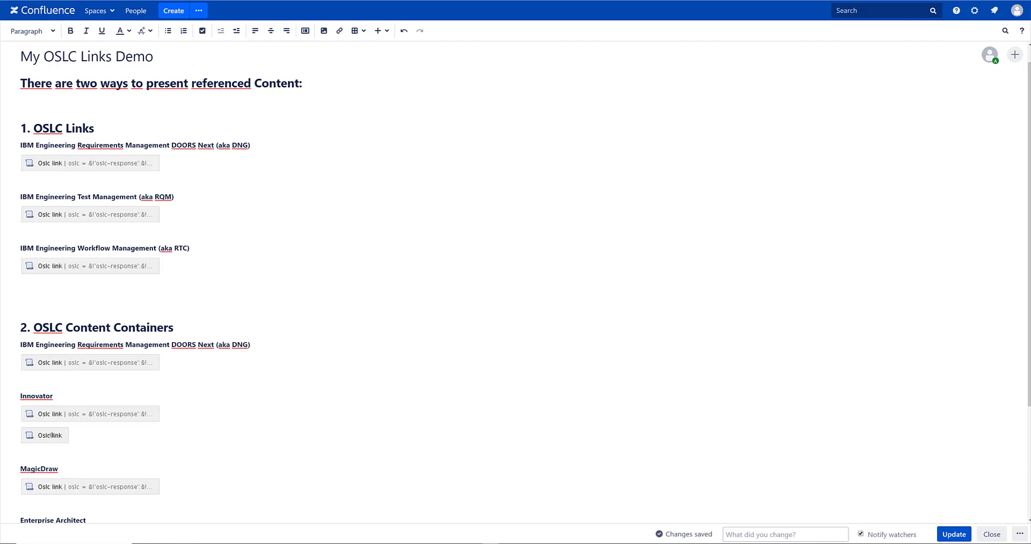
# Step: Start an OSLC link for the new macro under Innovator, with the References Architecture Element link type and Smartfacts Dev as root service
pyautogui.click(44, 436)
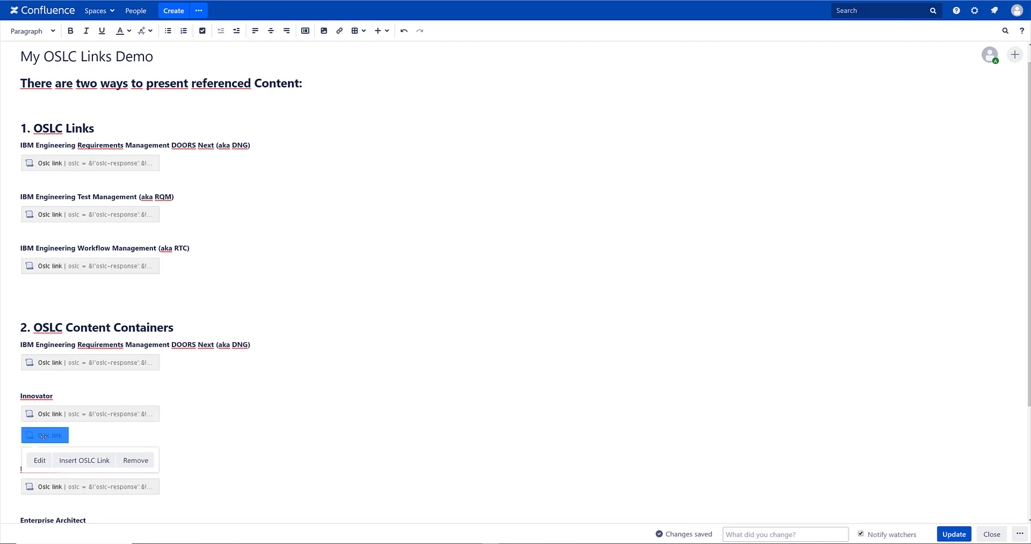
pyautogui.click(89, 462)
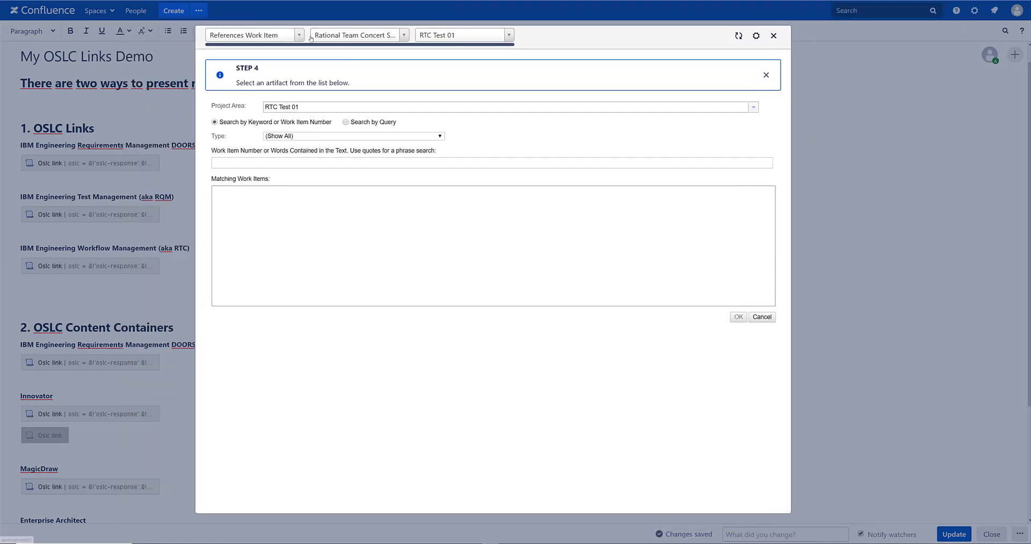
pyautogui.click(297, 37)
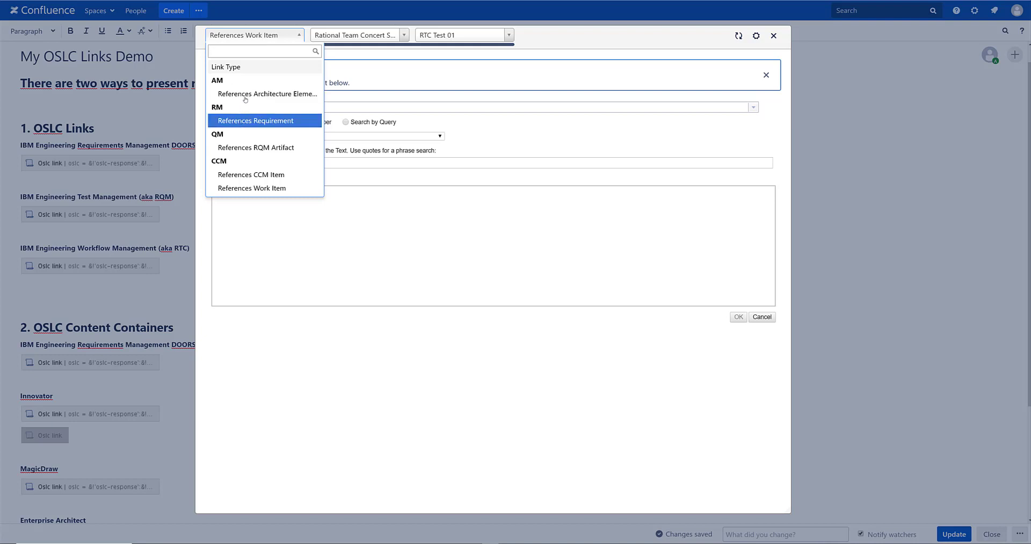
pyautogui.click(245, 94)
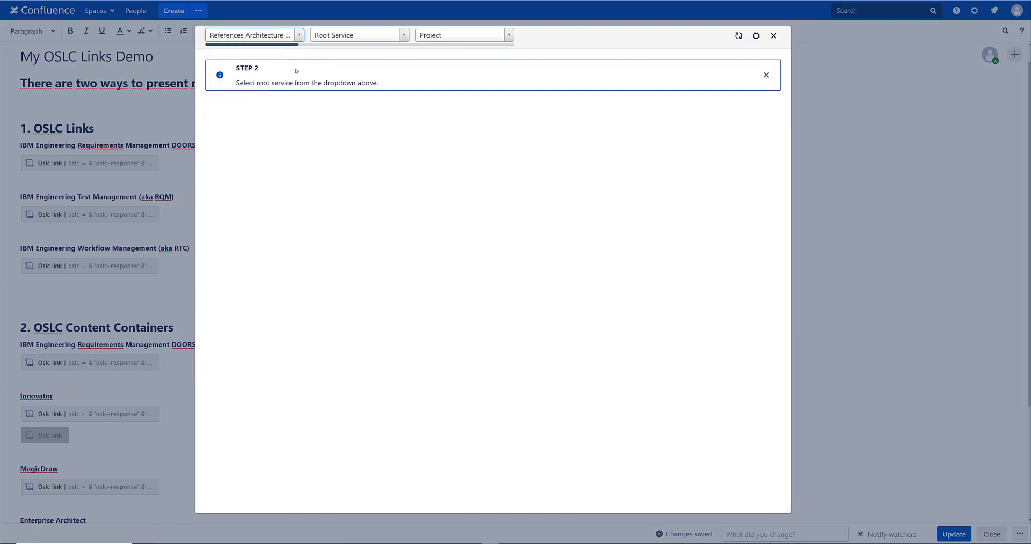
pyautogui.click(403, 35)
pyautogui.click(379, 94)
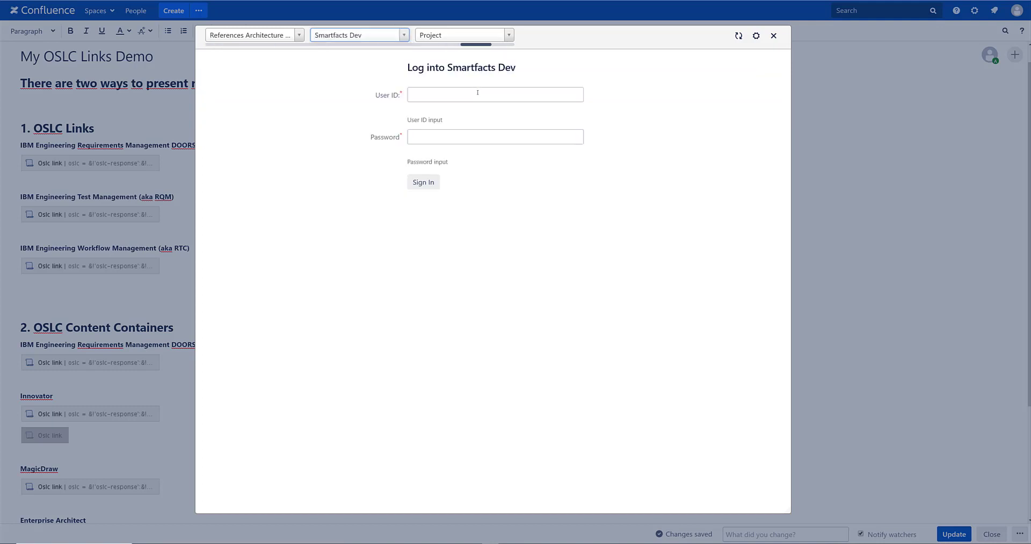
# Step: Log into Smartfacts Dev by filling in the saved user ID and the account password
pyautogui.click(569, 95)
pyautogui.click(465, 110)
pyautogui.click(463, 134)
pyautogui.write('•••••••••')
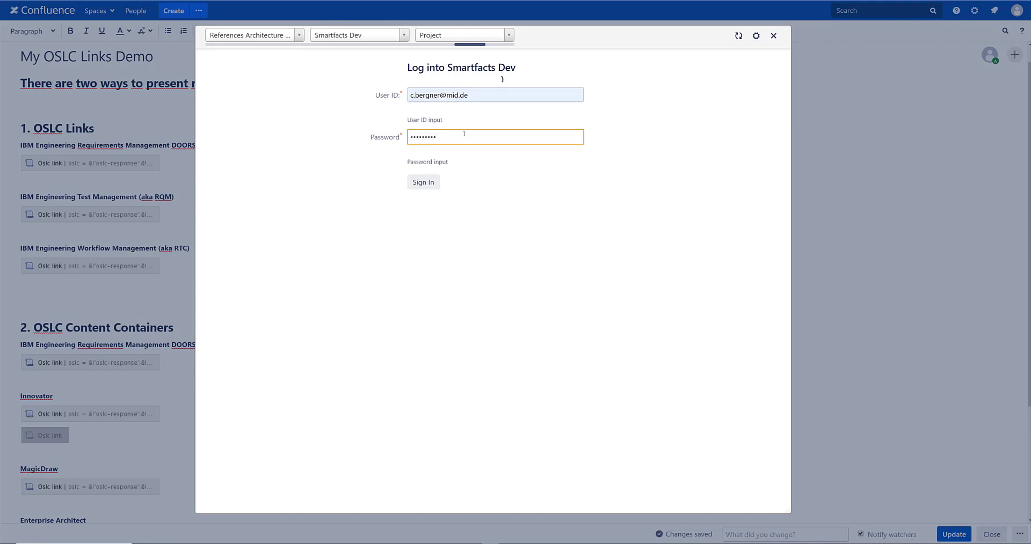
# Step: Choose the smartfacts Warehouse project and add a link to the favorite Kontext diagram from SysML Parkhaus2, Version 3
pyautogui.click(511, 39)
pyautogui.scroll(-2, 462, 183)
pyautogui.click(465, 253)
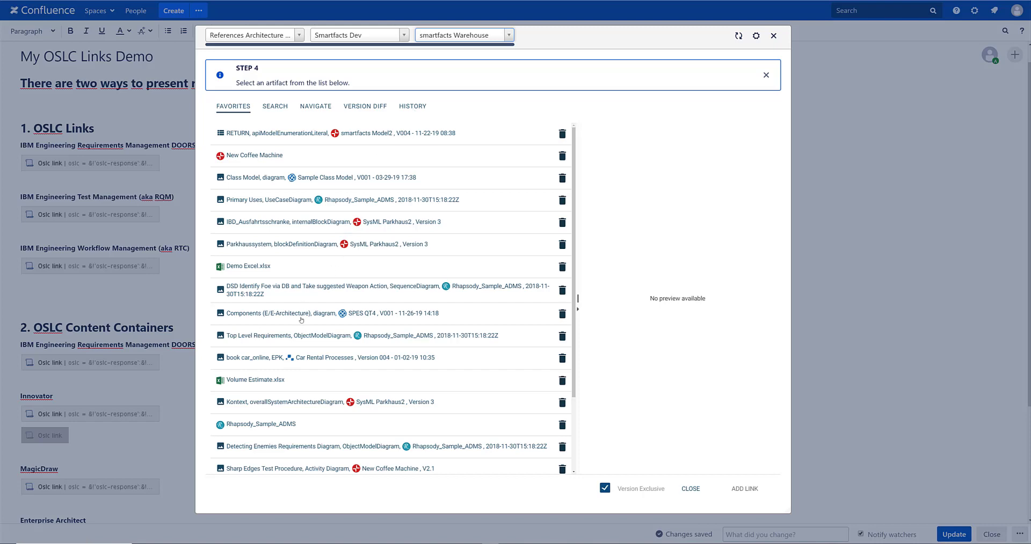
pyautogui.scroll(-2, 301, 320)
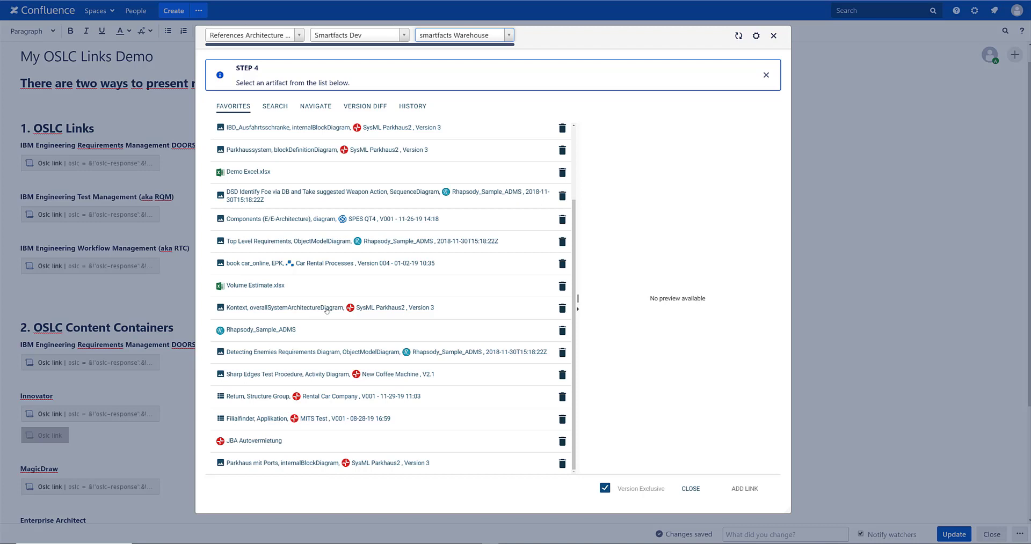
pyautogui.click(329, 311)
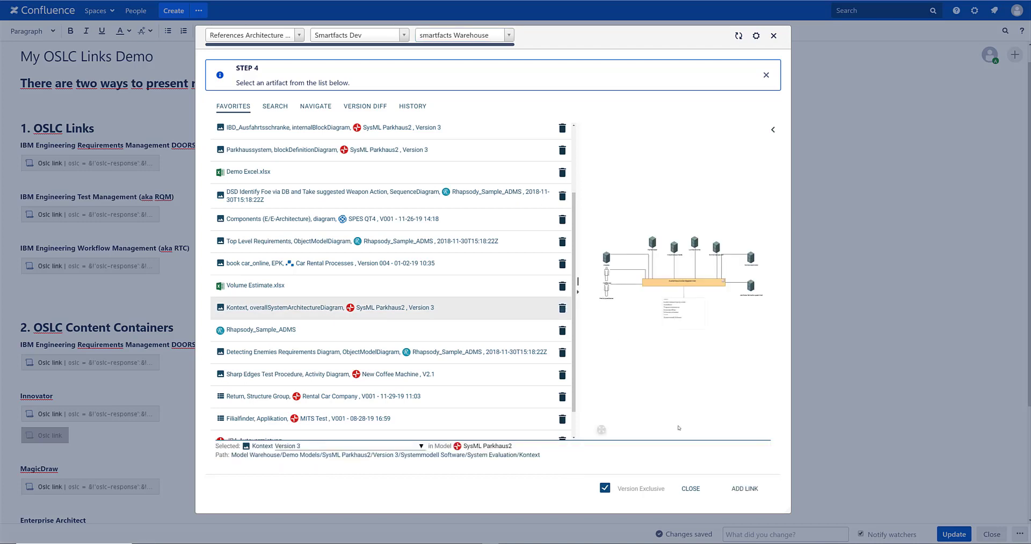
pyautogui.click(744, 489)
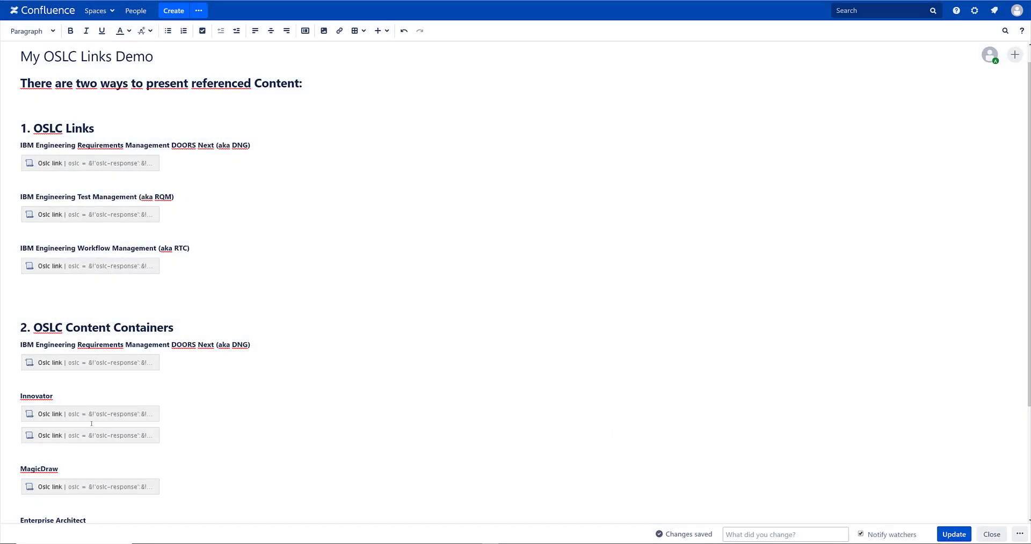
# Step: Set the appearance of the new Kontext Oslc link macro to Large Content Container and save the macro
pyautogui.click(84, 436)
pyautogui.click(41, 461)
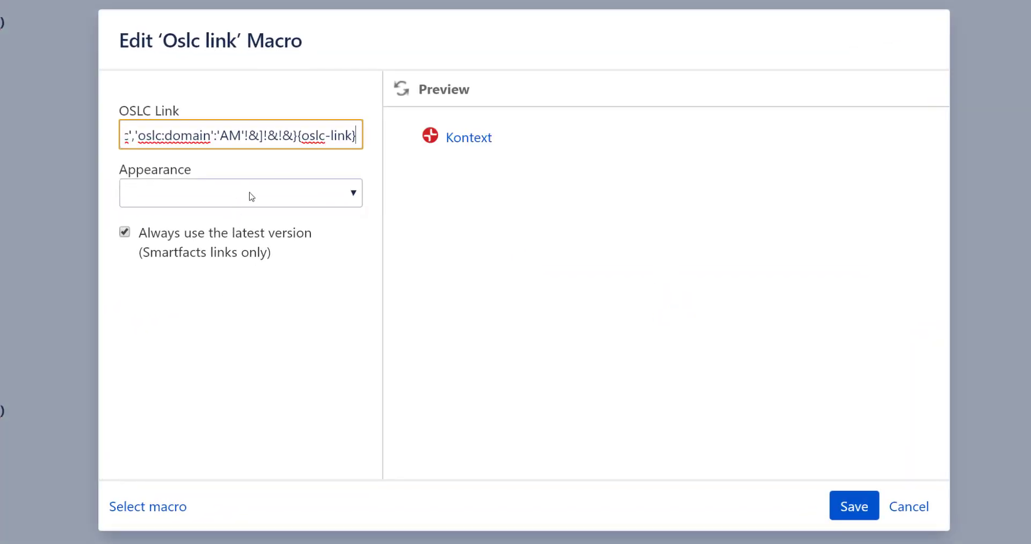
pyautogui.click(249, 195)
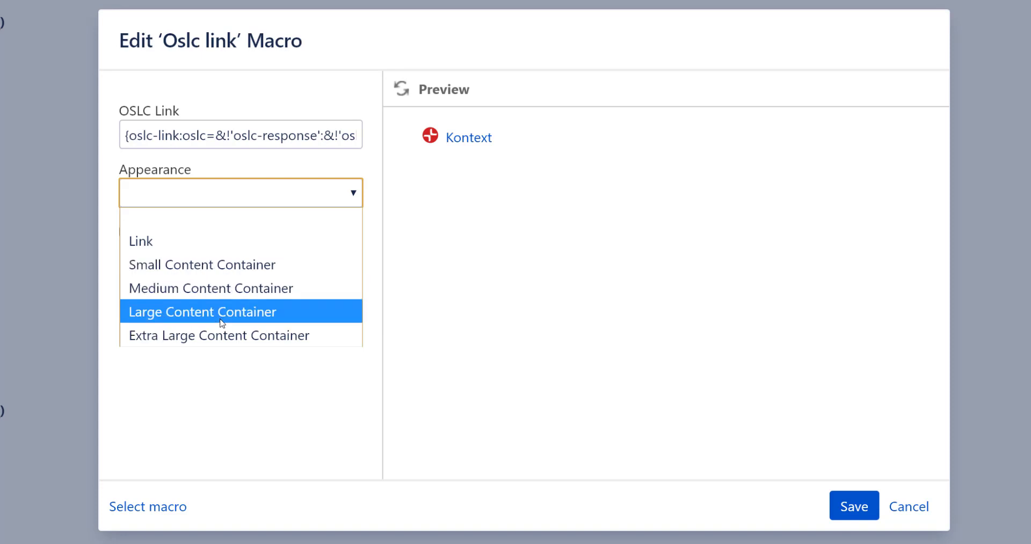
pyautogui.click(236, 313)
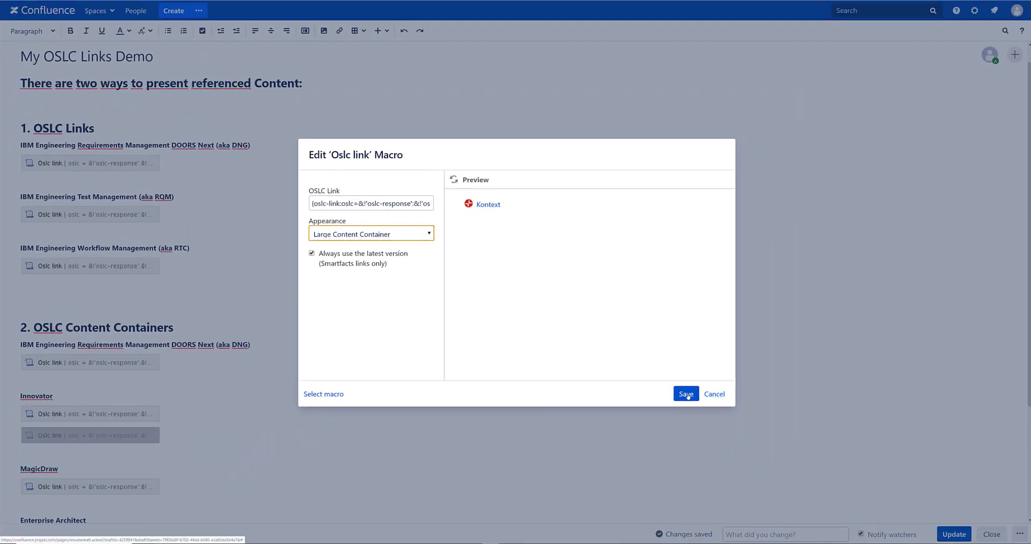
pyautogui.click(687, 395)
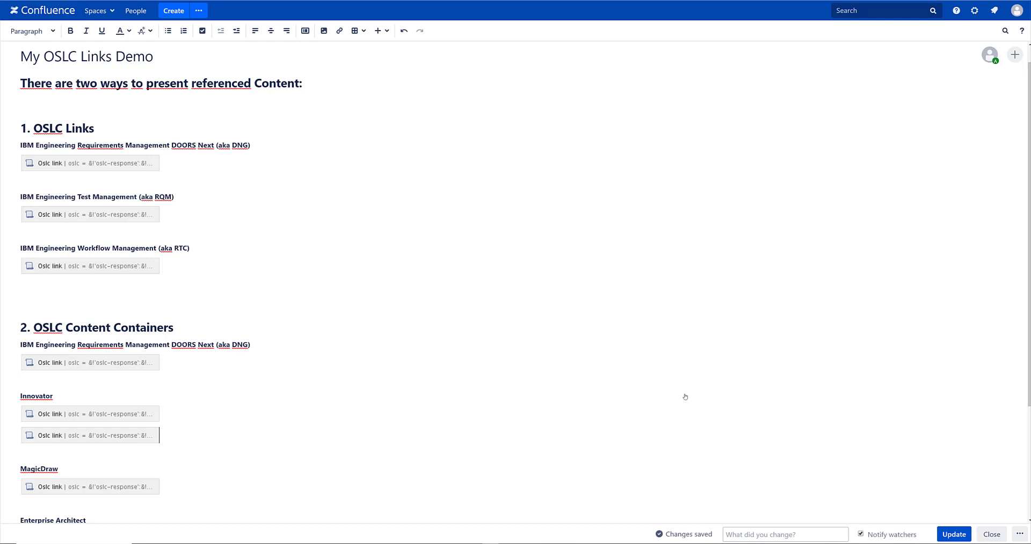
# Step: Publish the updated page and check the embedded Kontext diagram under the Innovator heading
pyautogui.click(958, 535)
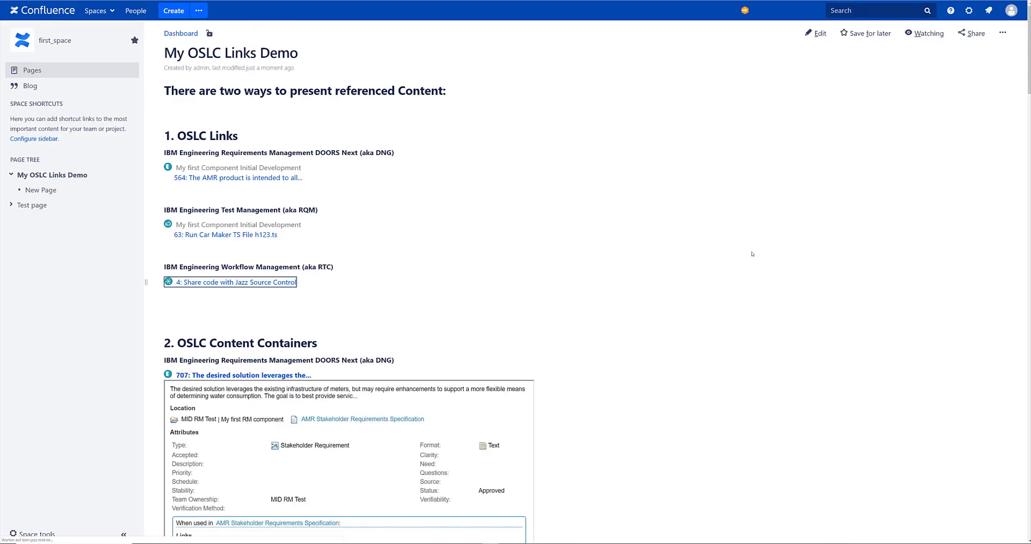
pyautogui.scroll(-7, 732, 257)
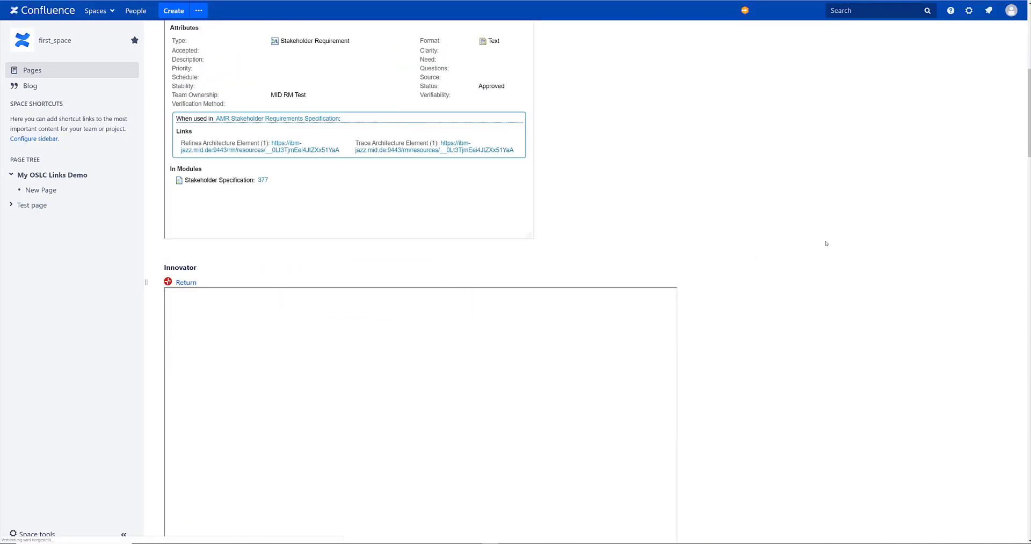
pyautogui.scroll(-9, 827, 242)
pyautogui.scroll(-2, 827, 241)
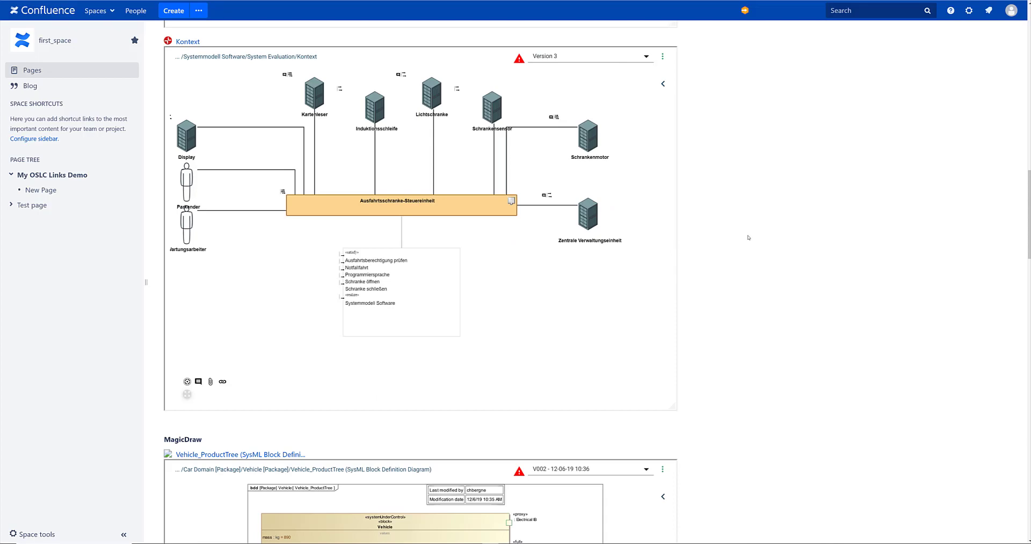
pyautogui.scroll(20, 748, 237)
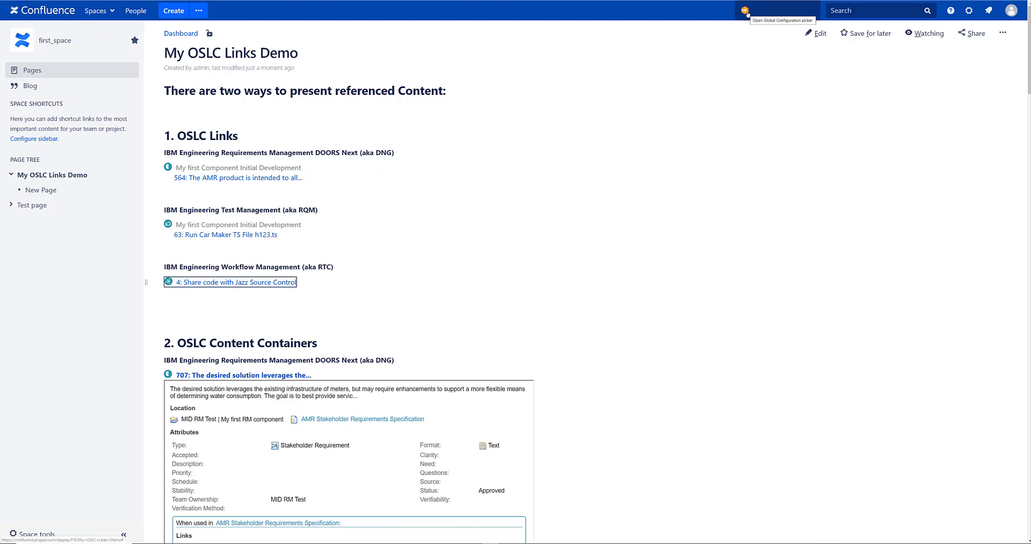
# Step: Set the page's global configuration to the My first Component Initial Development stream and review the OSLC links and containers under it
pyautogui.click(745, 11)
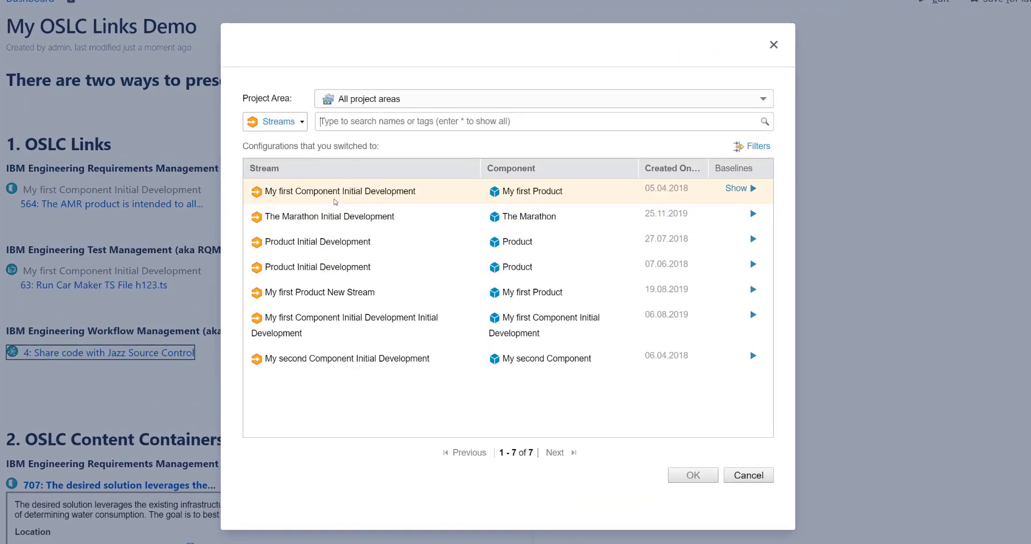
pyautogui.click(354, 196)
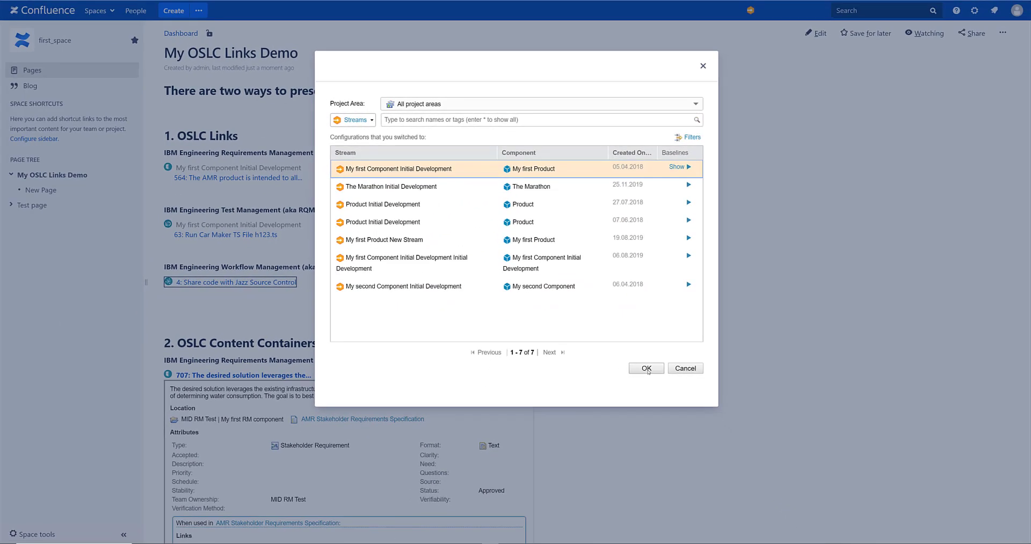
pyautogui.click(693, 475)
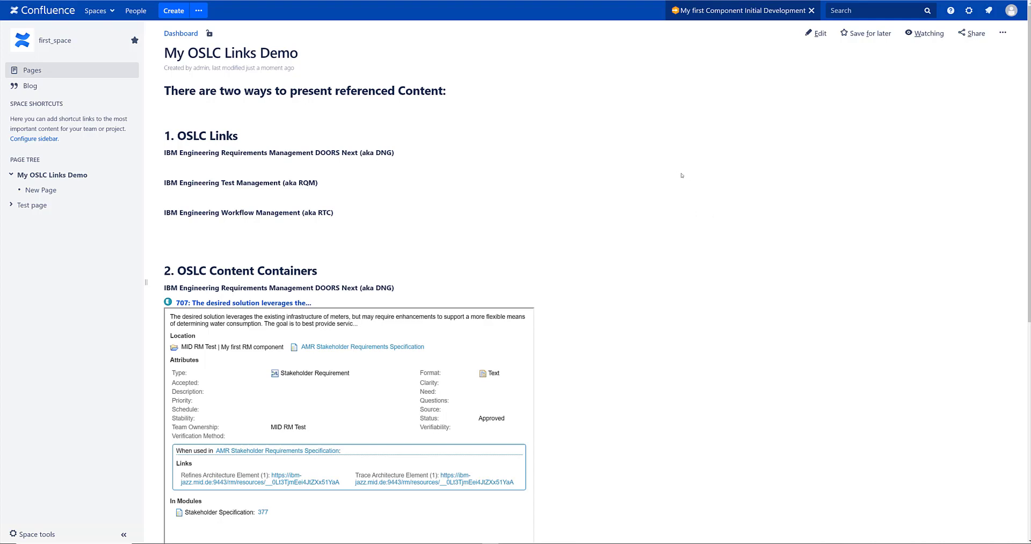
pyautogui.scroll(-7, 680, 172)
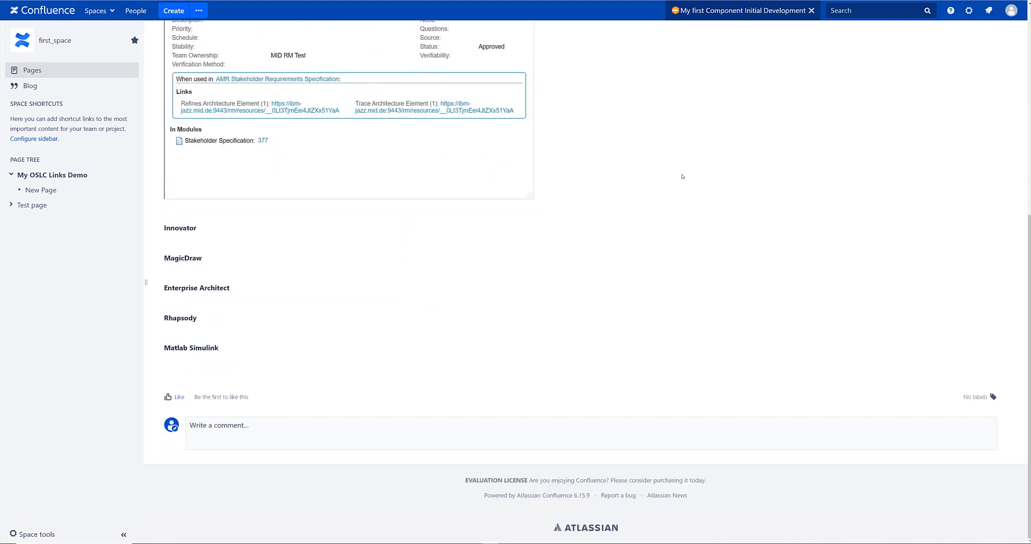
pyautogui.scroll(7, 682, 177)
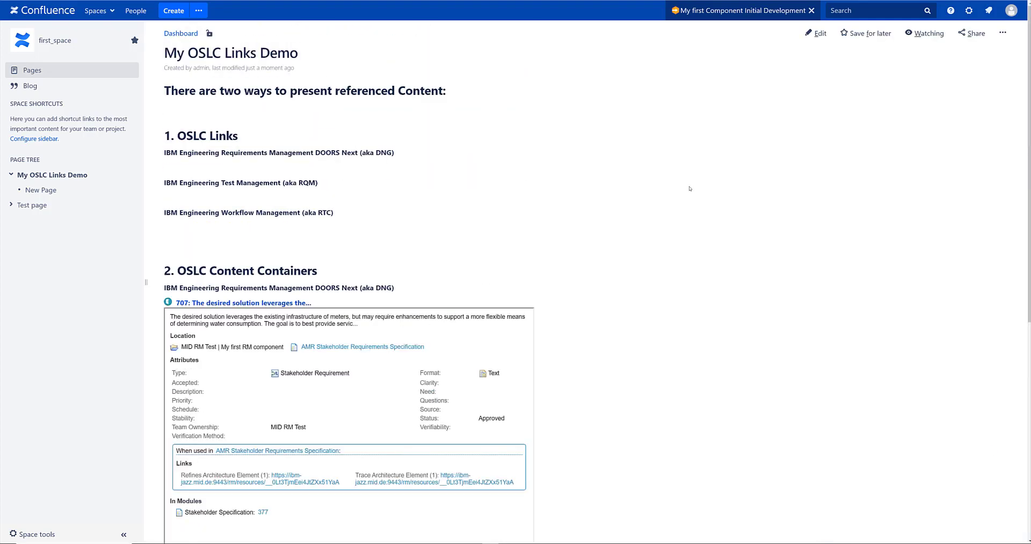